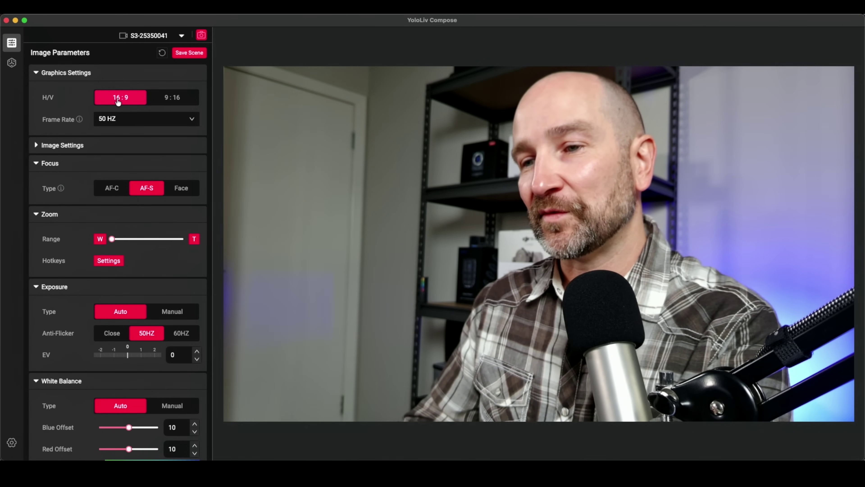
Step: Check the orientation choices and the available frame rates in the graphics settings, keeping 16:9 and 50 HZ
{"action": "left_click", "coordinate": [183, 100]}
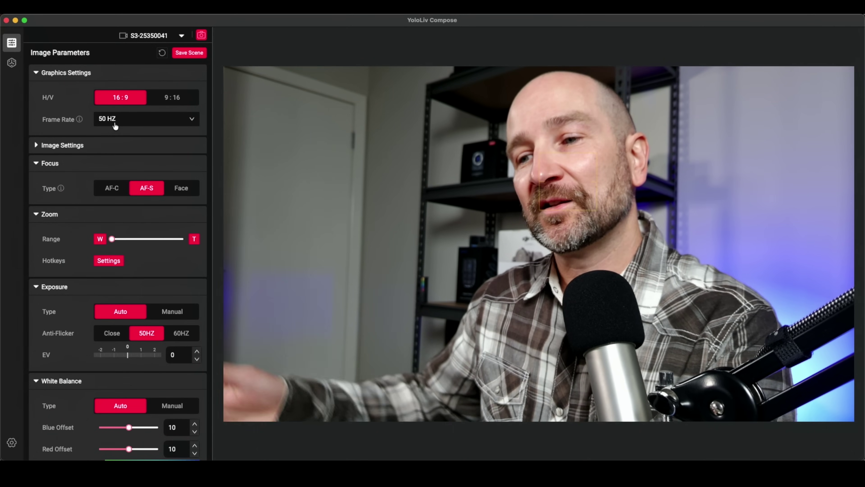
{"action": "left_click", "coordinate": [115, 126]}
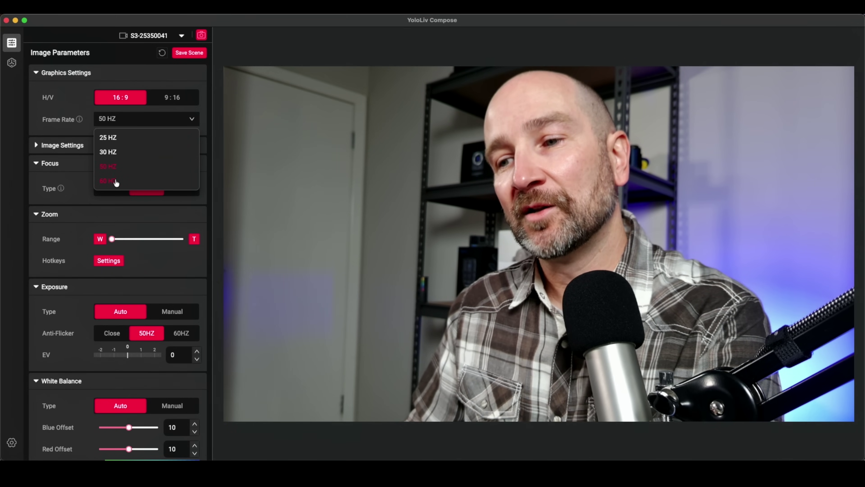
{"action": "left_click", "coordinate": [64, 130]}
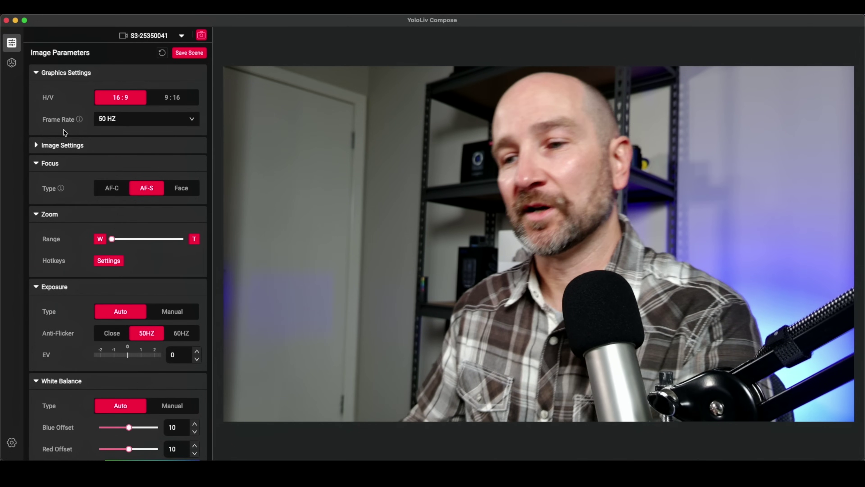
Step: In the image settings, lower the sharpness to -2 and try different contrast levels, finishing at 50
{"action": "left_click", "coordinate": [82, 146]}
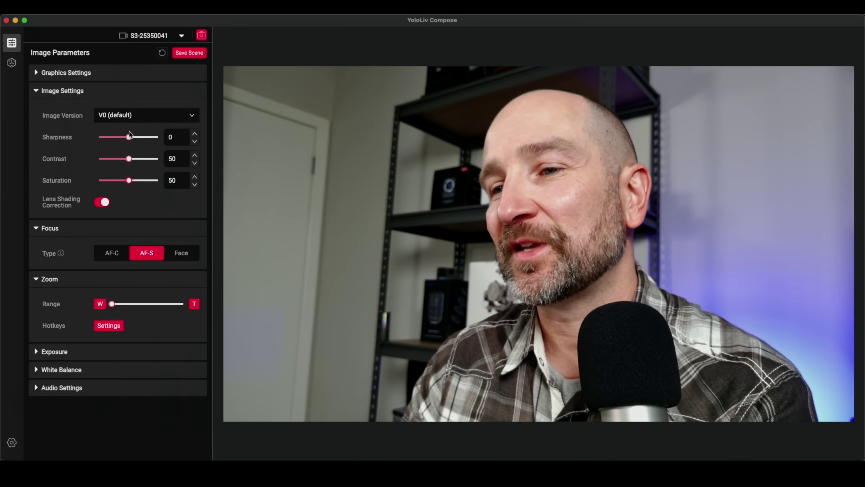
{"action": "left_click_drag", "start_coordinate": [129, 138], "coordinate": [128, 158]}
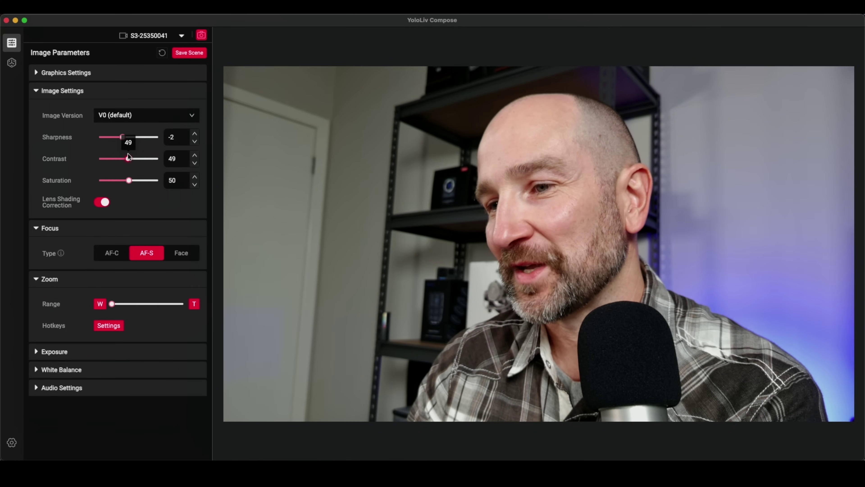
{"action": "left_click_drag", "start_coordinate": [129, 156], "coordinate": [130, 160]}
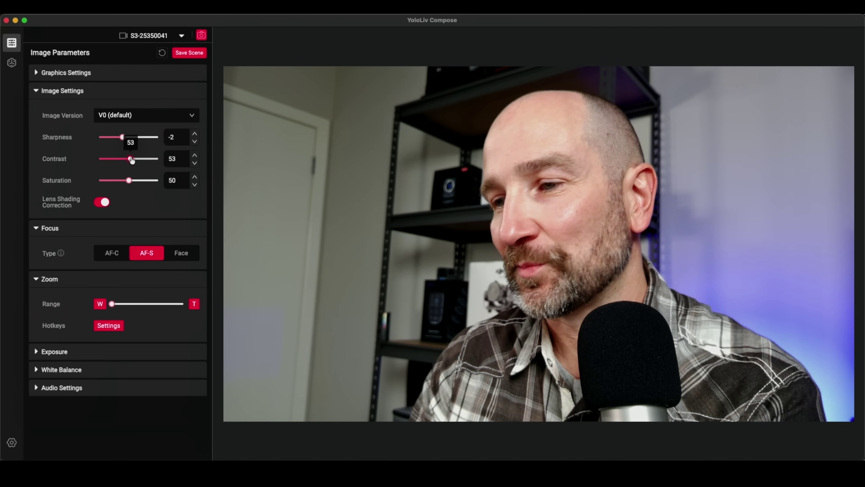
{"action": "left_click_drag", "start_coordinate": [132, 160], "coordinate": [128, 160]}
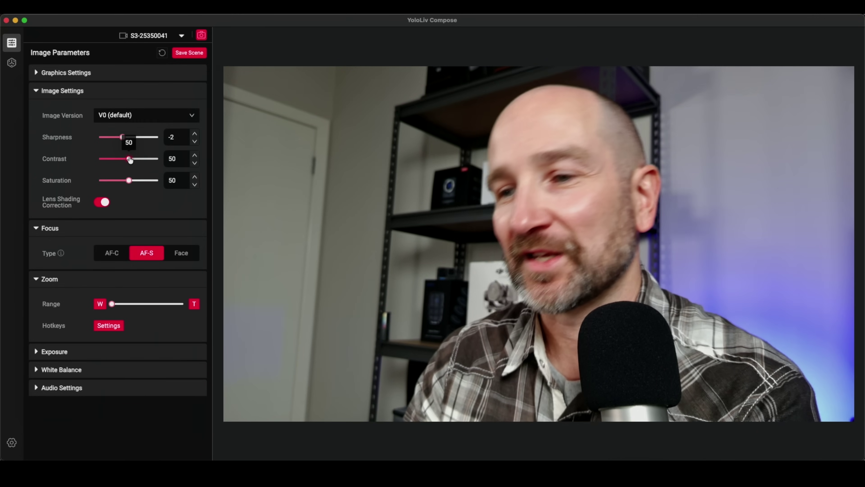
Step: Test the image saturation at its maximum of 100 and return it to 50
{"action": "mouse_move", "coordinate": [130, 181]}
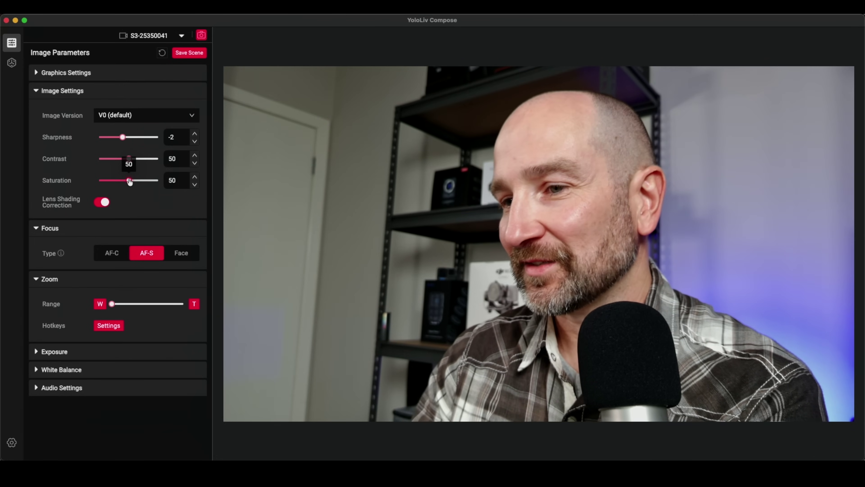
{"action": "left_click_drag", "start_coordinate": [129, 182], "coordinate": [192, 184]}
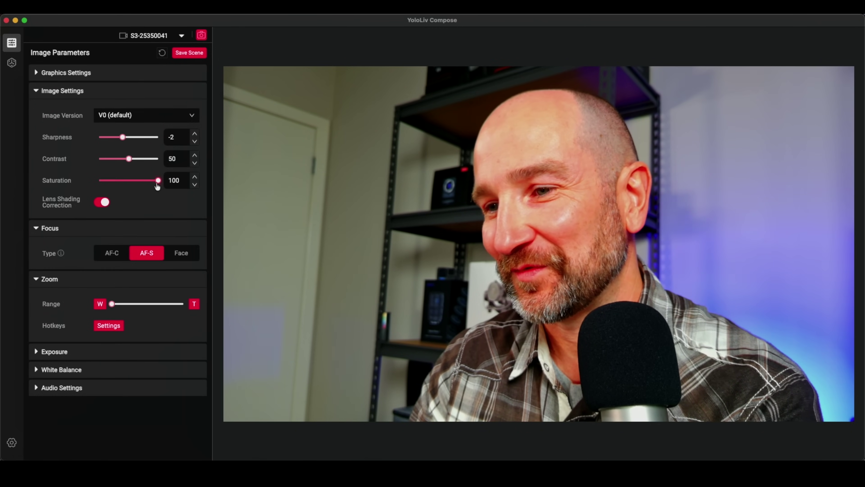
{"action": "left_click_drag", "start_coordinate": [157, 184], "coordinate": [133, 183]}
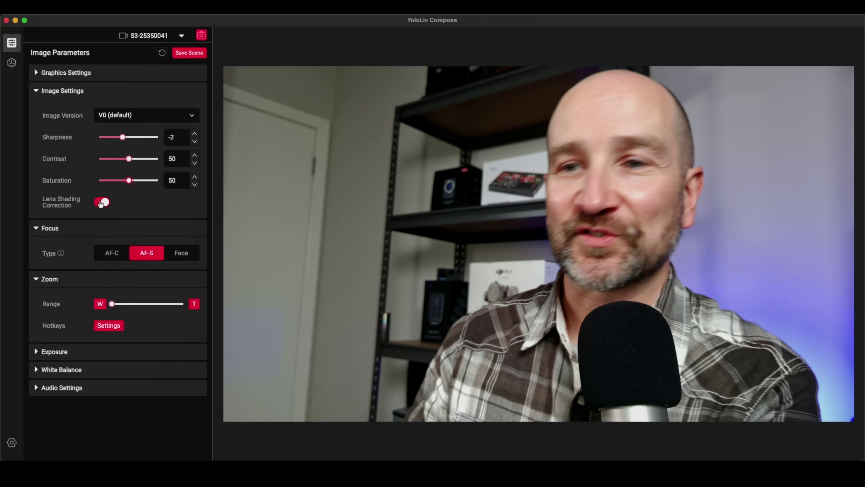
Step: Switch lens shading correction off and back on twice to compare its effect on the picture
{"action": "left_click", "coordinate": [102, 202]}
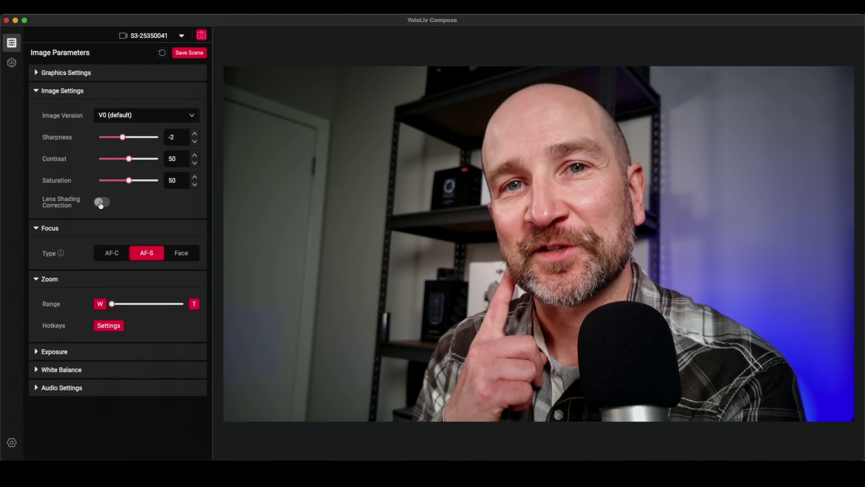
{"action": "left_click", "coordinate": [100, 202]}
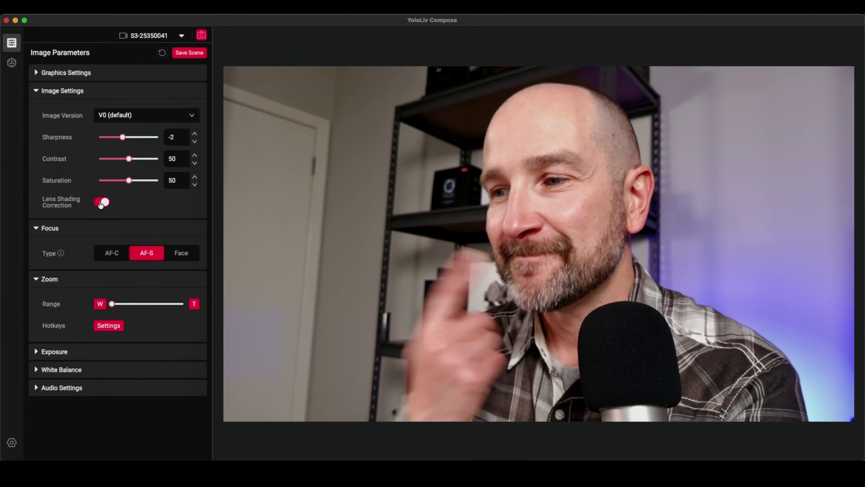
{"action": "left_click", "coordinate": [100, 203]}
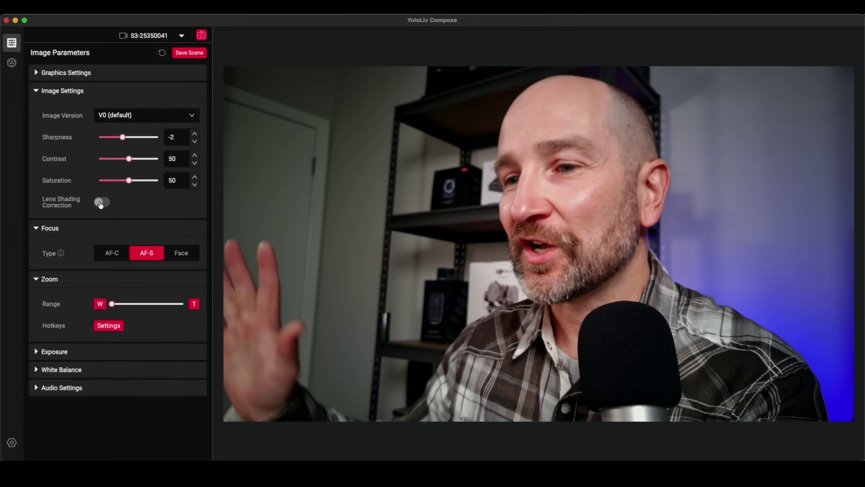
{"action": "left_click", "coordinate": [100, 203]}
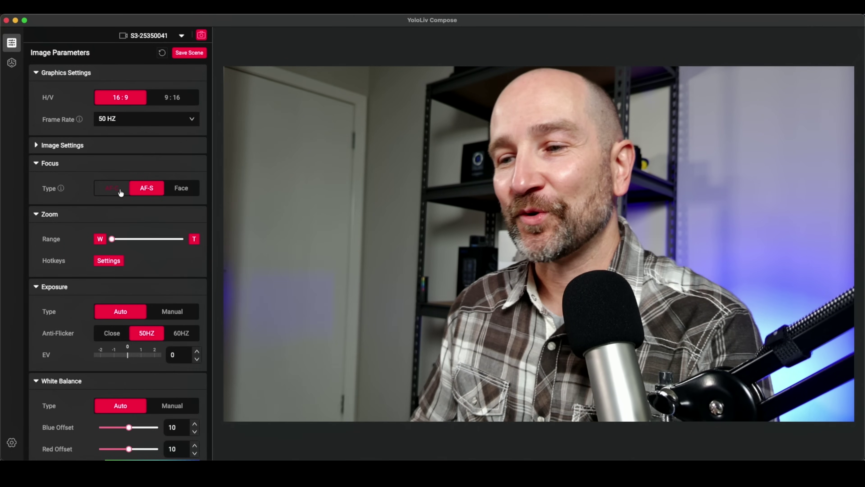
Step: Set the focus type to AF-C and move the focus area up over the face in the preview
{"action": "left_click", "coordinate": [119, 190]}
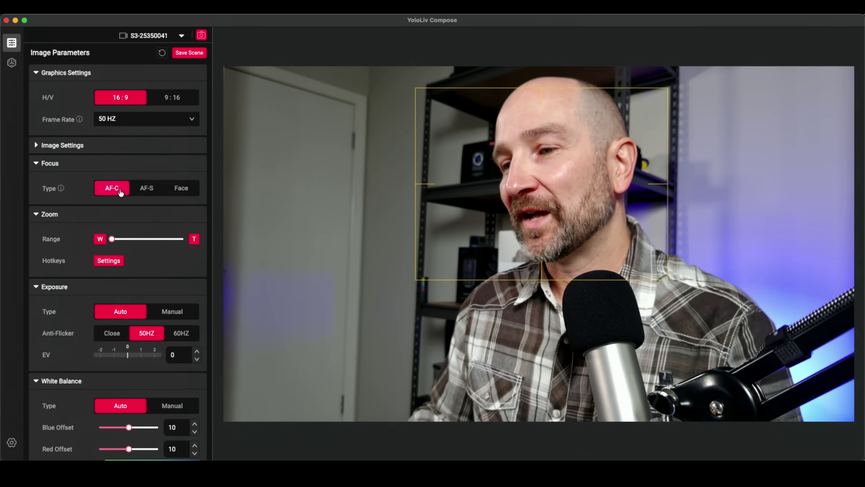
{"action": "left_click_drag", "start_coordinate": [521, 207], "coordinate": [544, 193]}
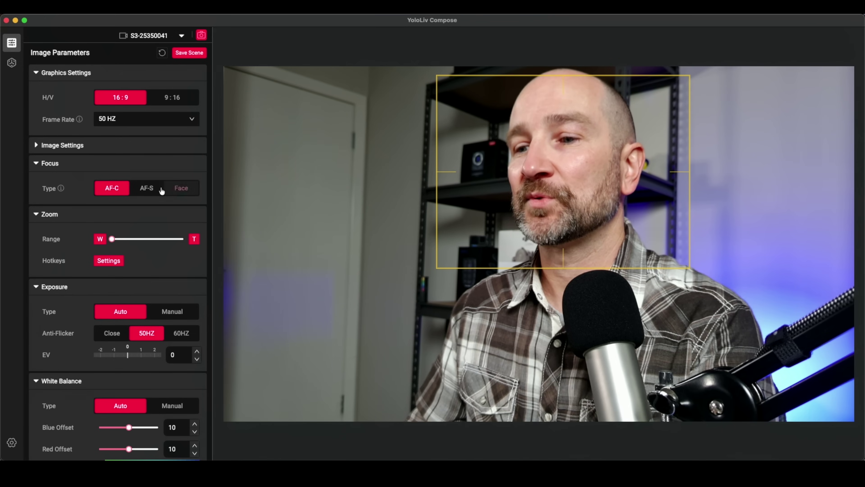
Step: Try the AF-S, AF-C and Face focus types in turn, finishing on AF-S
{"action": "left_click", "coordinate": [160, 190]}
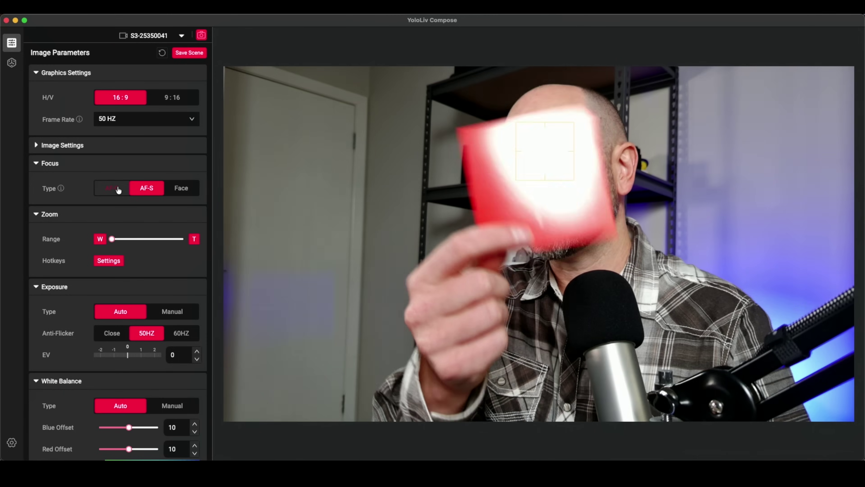
{"action": "left_click", "coordinate": [118, 191]}
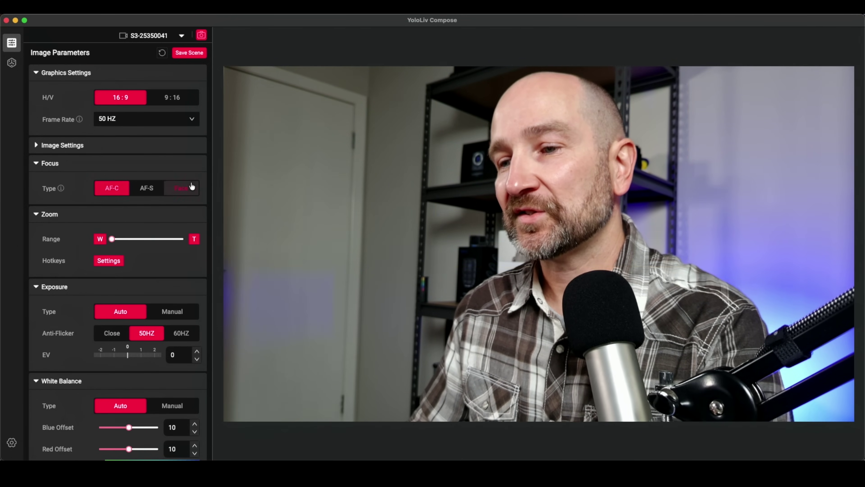
{"action": "left_click", "coordinate": [191, 186]}
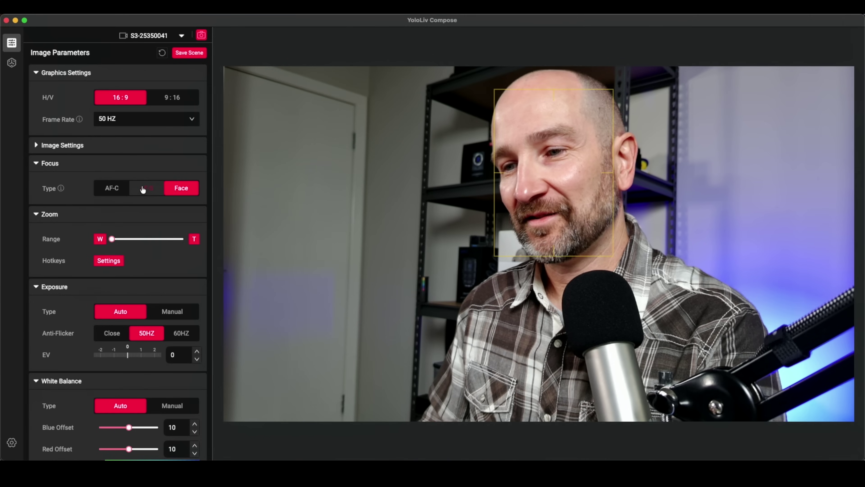
{"action": "left_click", "coordinate": [143, 189]}
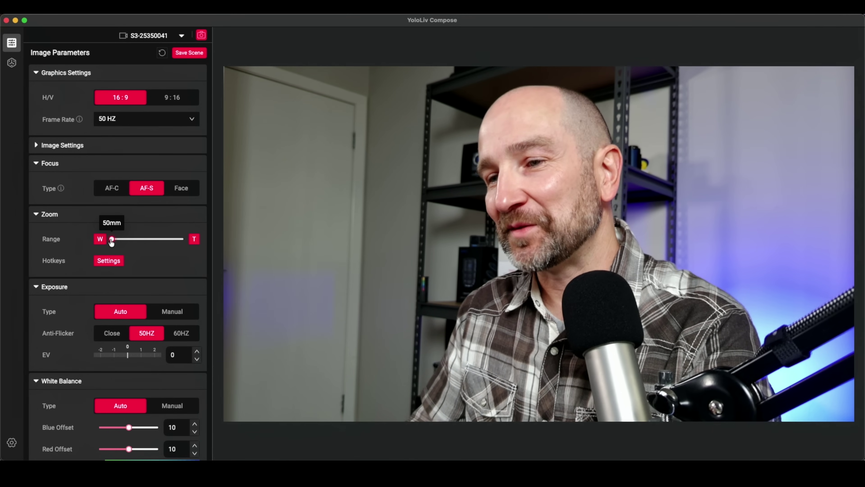
Step: Test the camera zoom at full telephoto and return it to the widest setting of 50mm
{"action": "left_click_drag", "start_coordinate": [111, 241], "coordinate": [189, 243]}
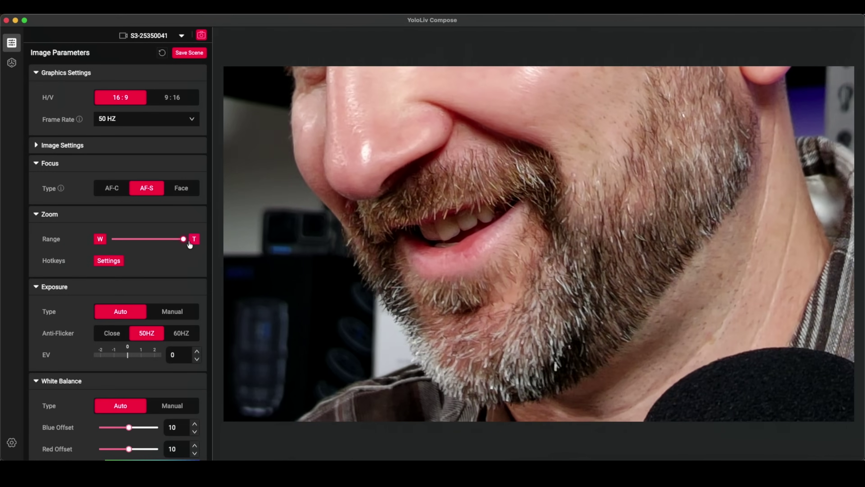
{"action": "left_click_drag", "start_coordinate": [184, 239], "coordinate": [104, 239]}
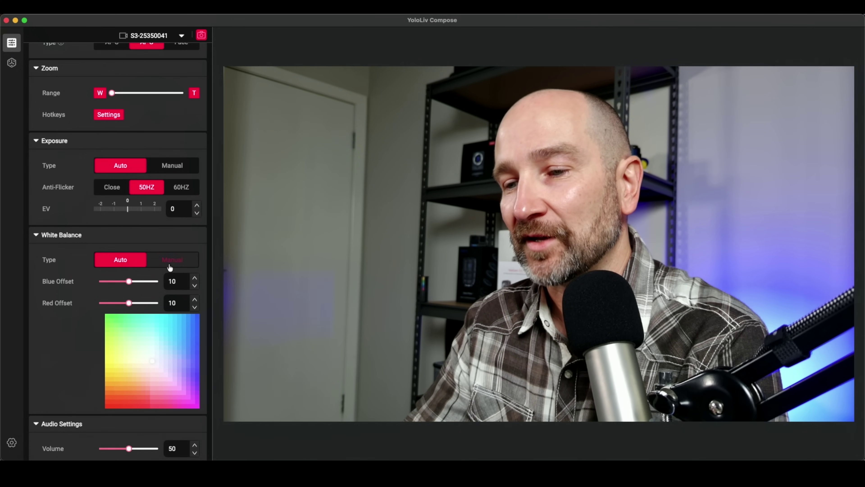
Step: Apply the Standard live scene and move its focus area up over the face in the preview
{"action": "scroll", "coordinate": [77, 375], "scroll_direction": "down", "scroll_amount": 5}
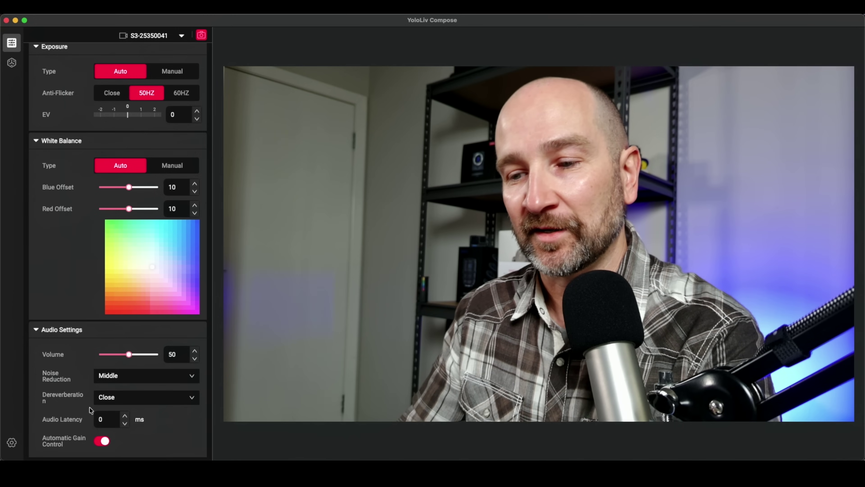
{"action": "left_click", "coordinate": [12, 64]}
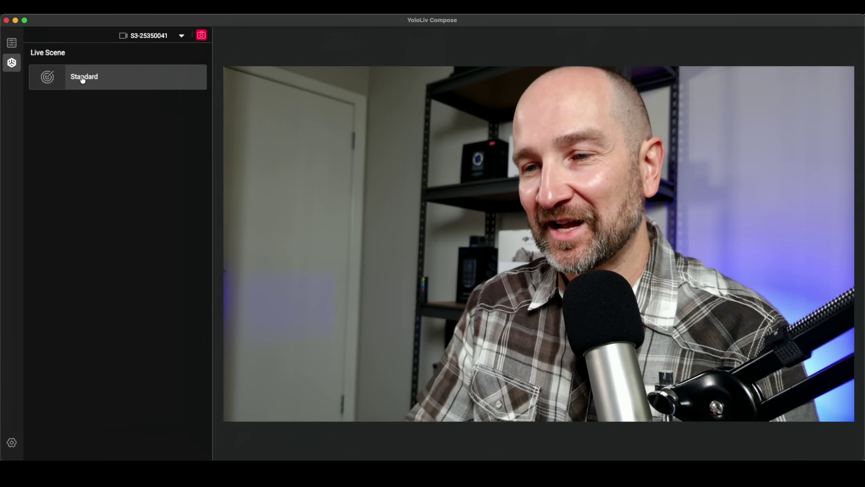
{"action": "left_click", "coordinate": [82, 78]}
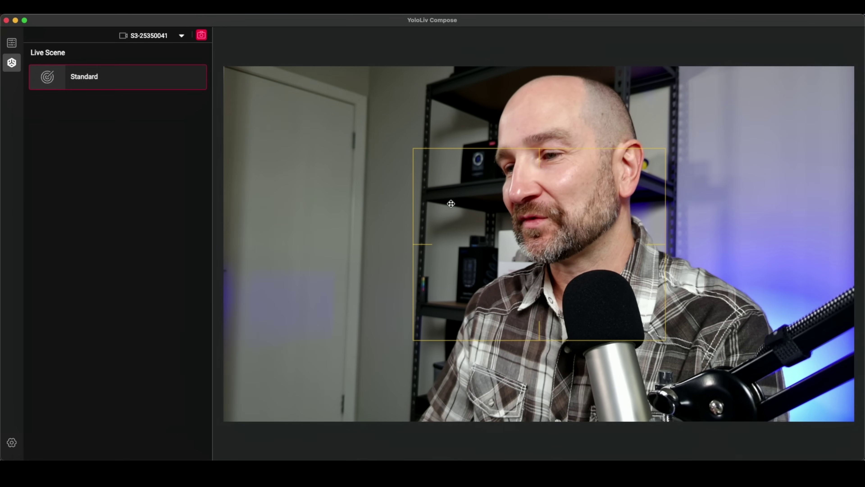
{"action": "left_click_drag", "start_coordinate": [571, 205], "coordinate": [589, 134]}
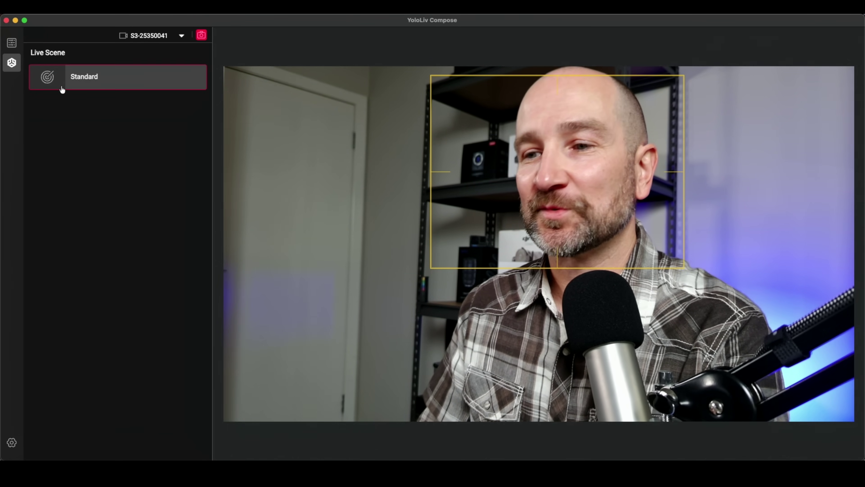
Step: Set the focus type in the image parameters to AF-S and place the focus point on the face
{"action": "left_click", "coordinate": [12, 42]}
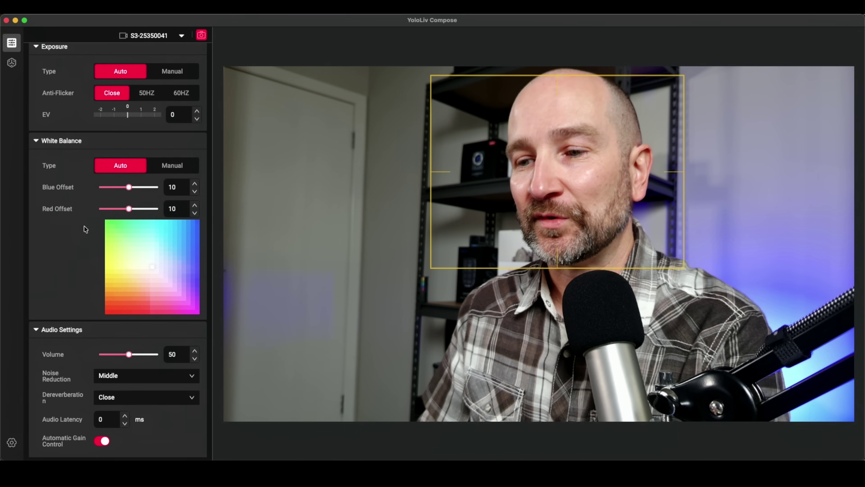
{"action": "scroll", "coordinate": [84, 227], "scroll_direction": "up", "scroll_amount": 10}
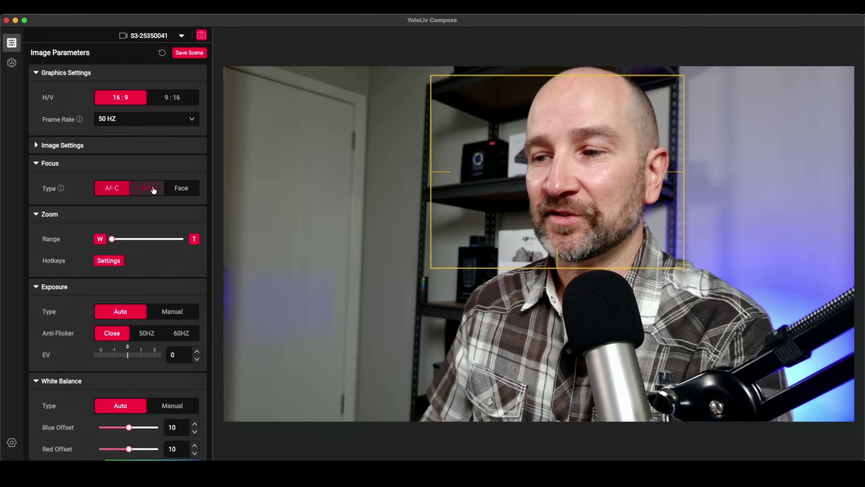
{"action": "left_click", "coordinate": [146, 188]}
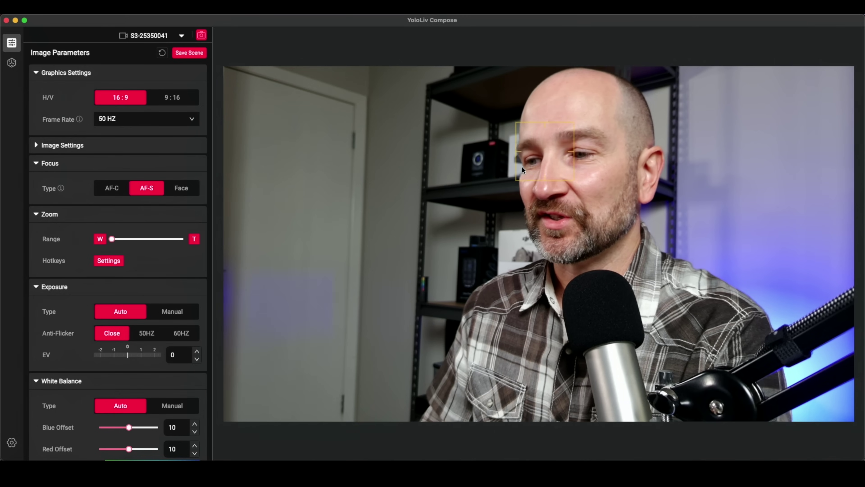
{"action": "left_click", "coordinate": [566, 152]}
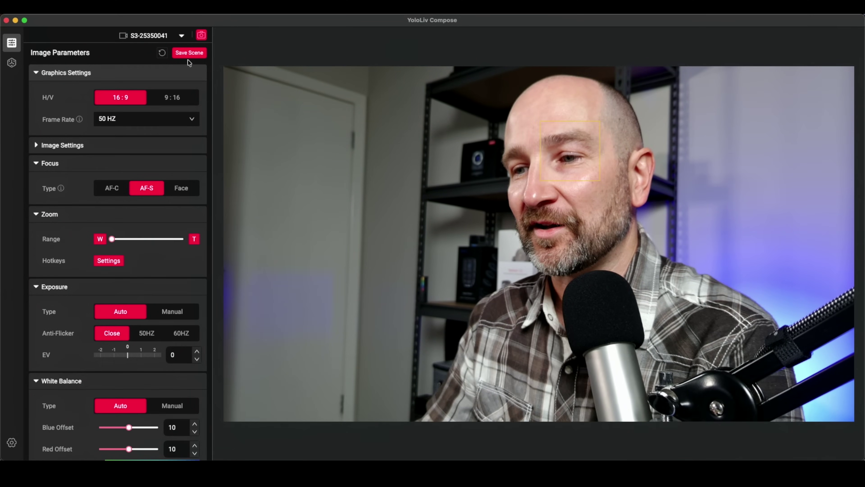
Step: Try to save the current image parameters as a scene
{"action": "left_click", "coordinate": [189, 55]}
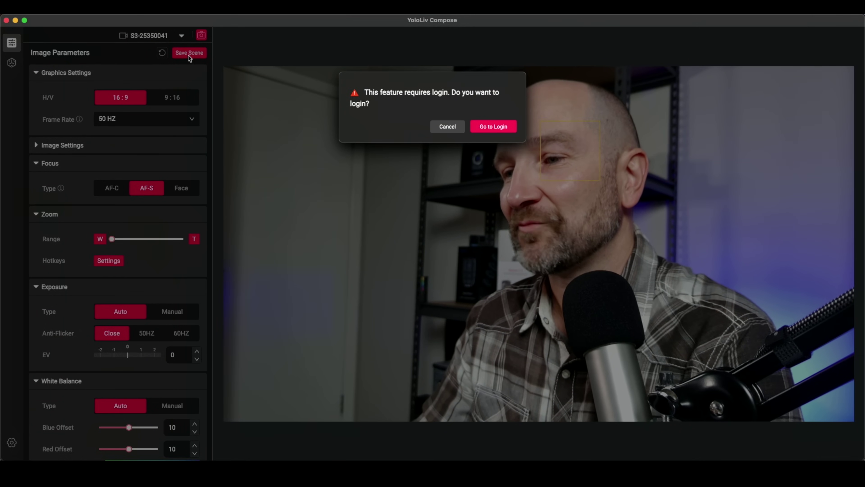